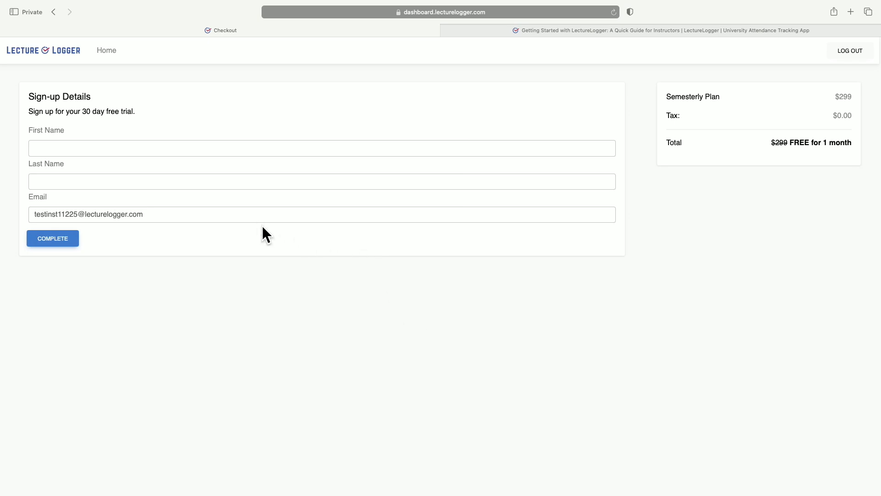
# Complete the 30-day free trial sign-up with the instructor's first and last name, and continue to login.
pyautogui.click(201, 151)
pyautogui.write('Test')
pyautogui.press('Tab')
pyautogui.write('Instructor')
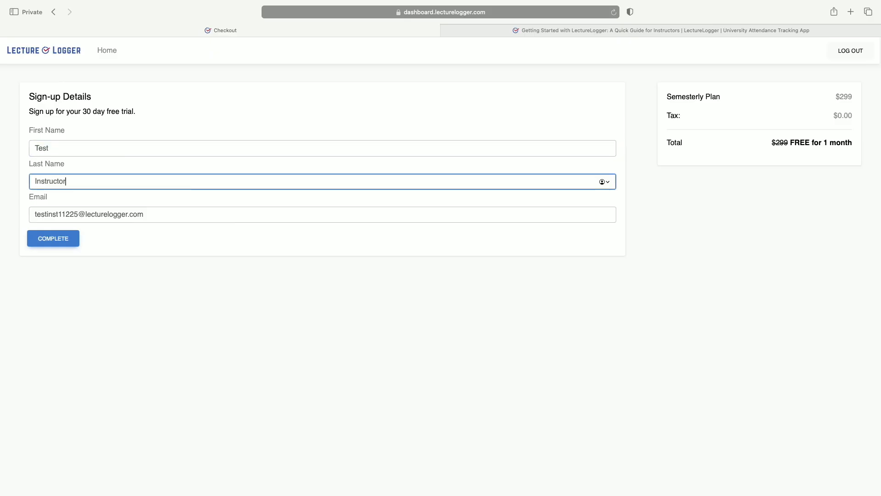
pyautogui.click(45, 241)
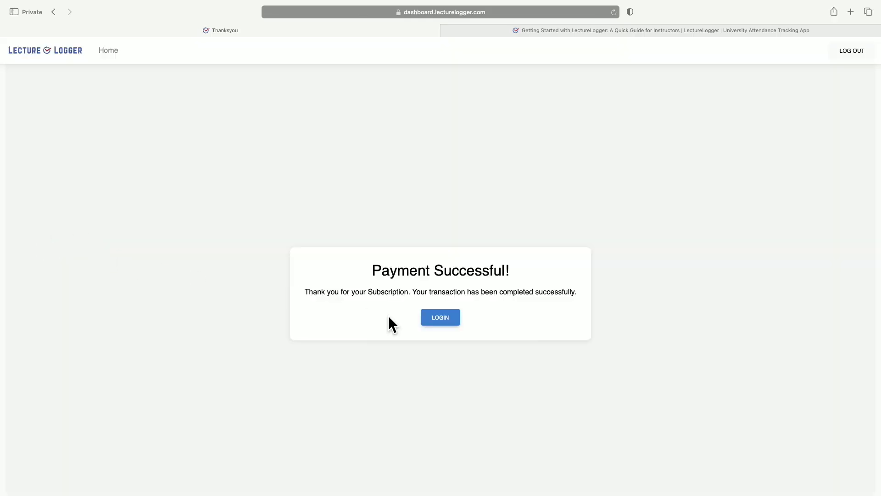
pyautogui.click(426, 319)
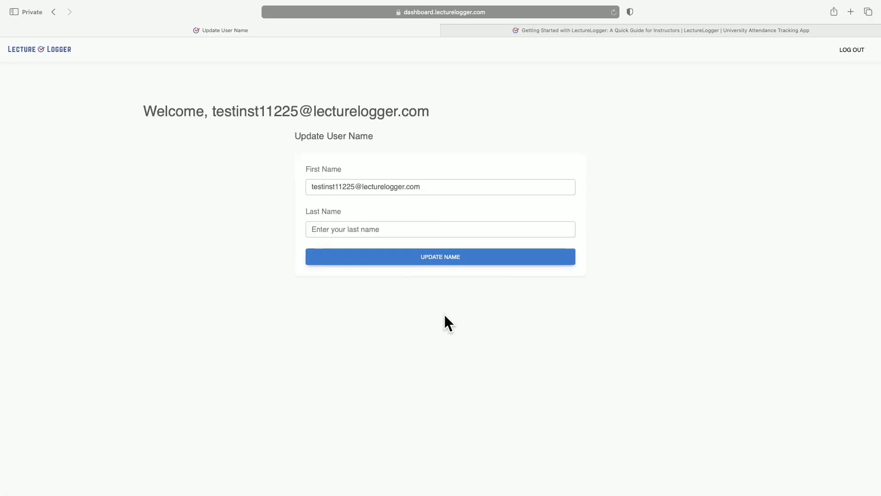
# Update the account's user name by replacing the first name and entering the instructor's last name.
pyautogui.moveTo(488, 192); pyautogui.dragTo(315, 183)
pyautogui.write('Test')
pyautogui.press('Tab')
pyautogui.write('Instructor')
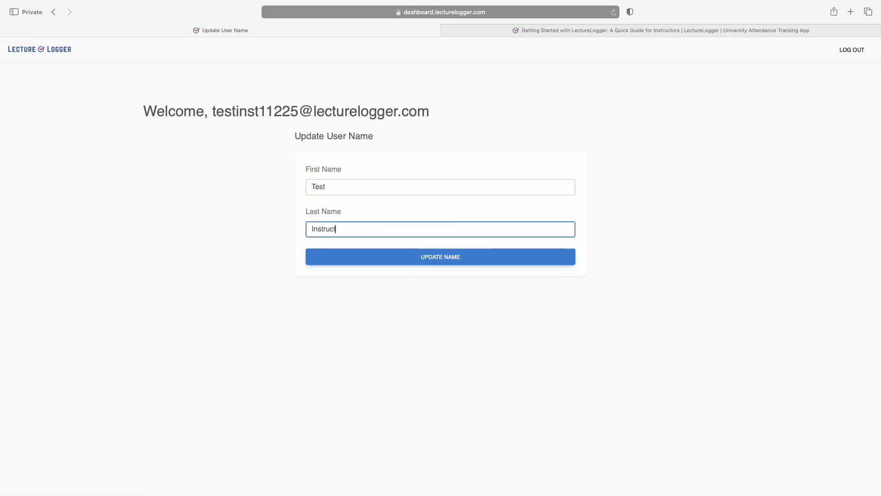
pyautogui.click(385, 261)
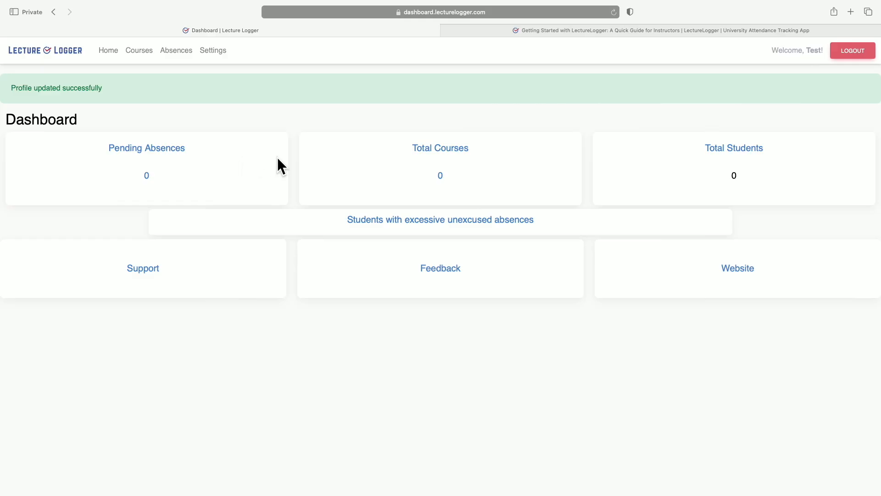
# Allow students to upload absence documentation in the settings, with 5 days for submission, and save.
pyautogui.click(213, 50)
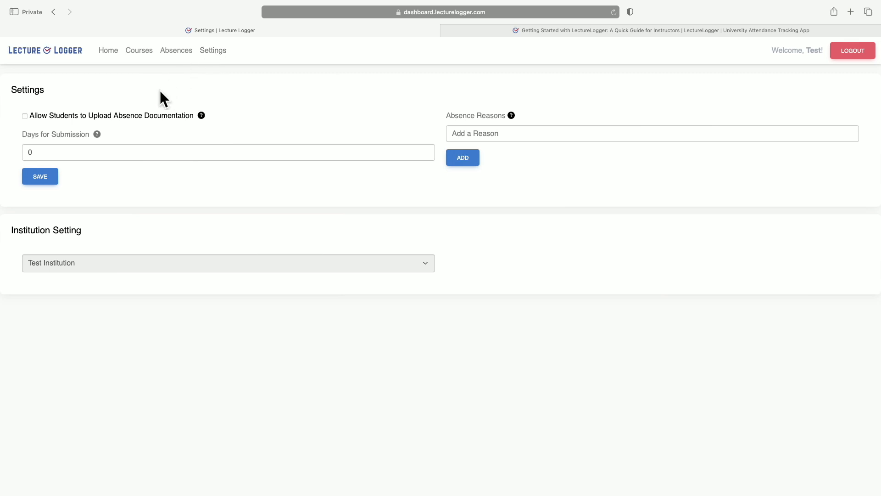
pyautogui.click(25, 116)
pyautogui.click(62, 149)
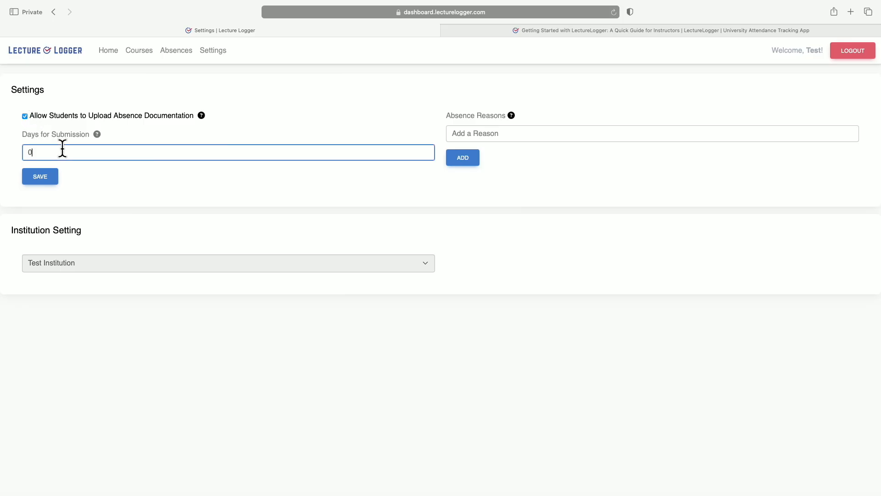
pyautogui.press('BackSpace')
pyautogui.write('5')
pyautogui.click(31, 180)
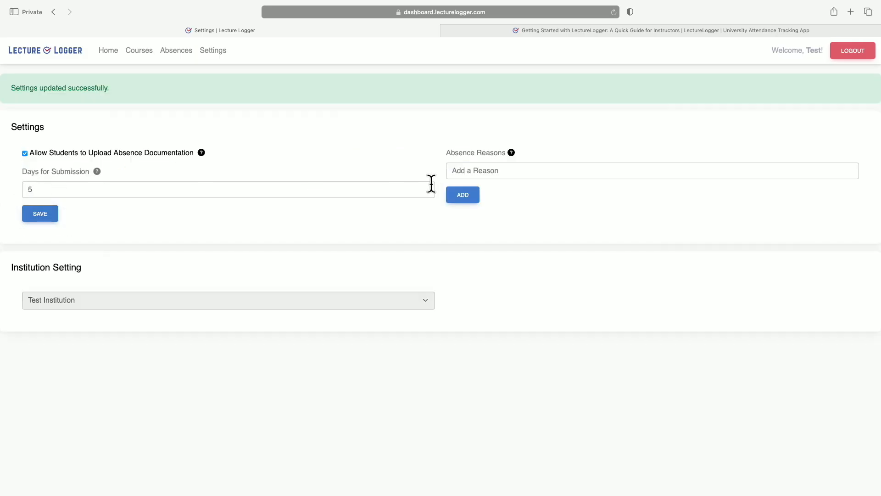
# Add "Job Interview" and "Sick Day" to the absence reasons.
pyautogui.click(500, 171)
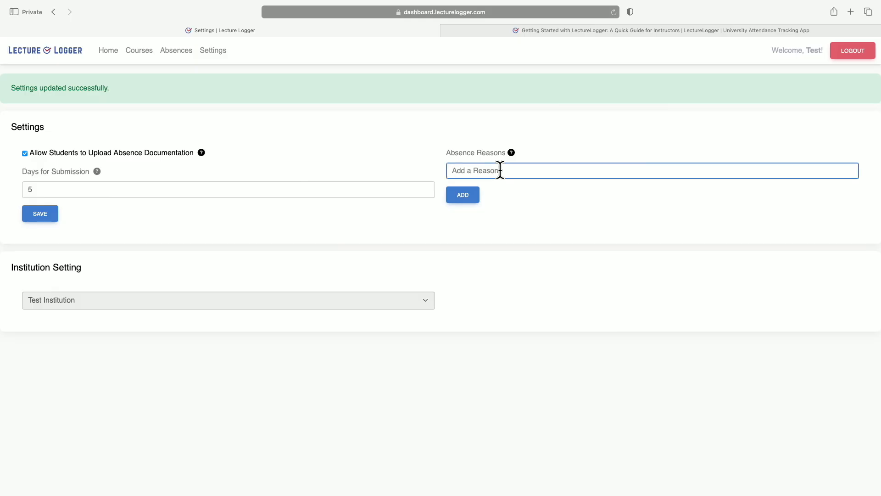
pyautogui.write('Job Interview')
pyautogui.click(468, 197)
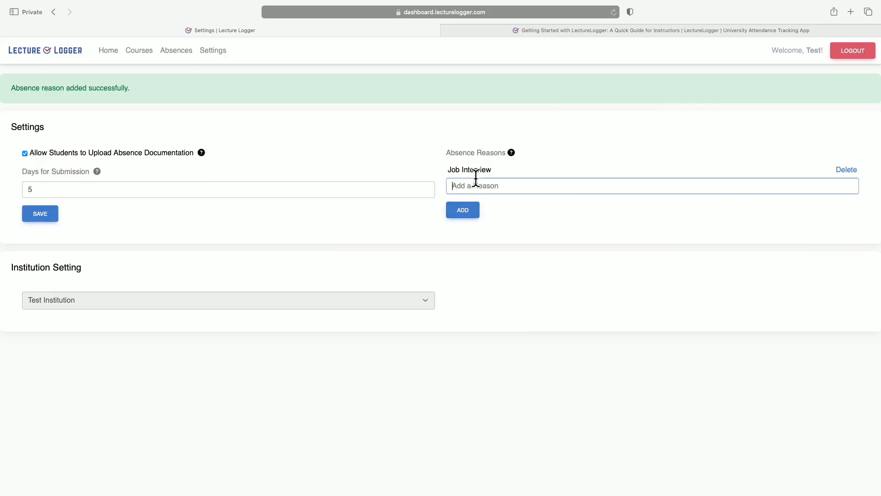
pyautogui.write('Sick Day')
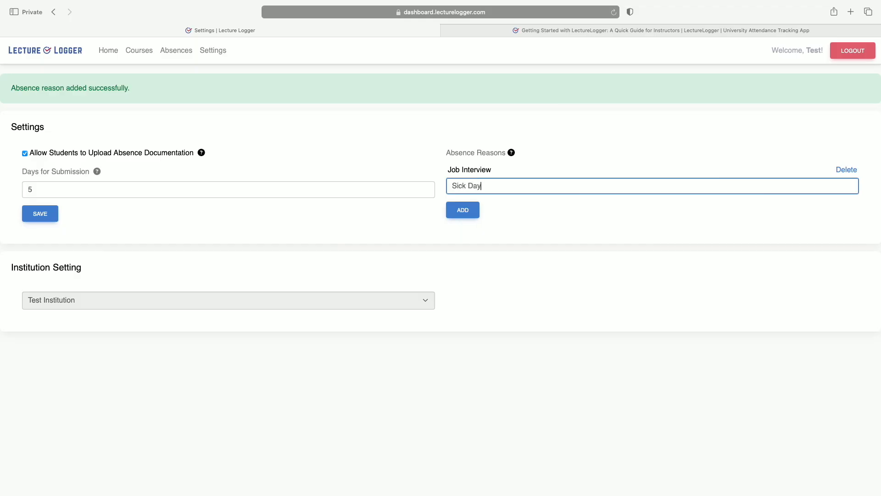
pyautogui.click(464, 212)
# Add "Other" as another absence reason.
pyautogui.click(469, 200)
pyautogui.write('Oth')
pyautogui.press('BackSpace')
pyautogui.press('BackSpace')
pyautogui.write('tge')
pyautogui.press('BackSpace')
pyautogui.press('BackSpace')
pyautogui.press('BackSpace')
pyautogui.write('ther')
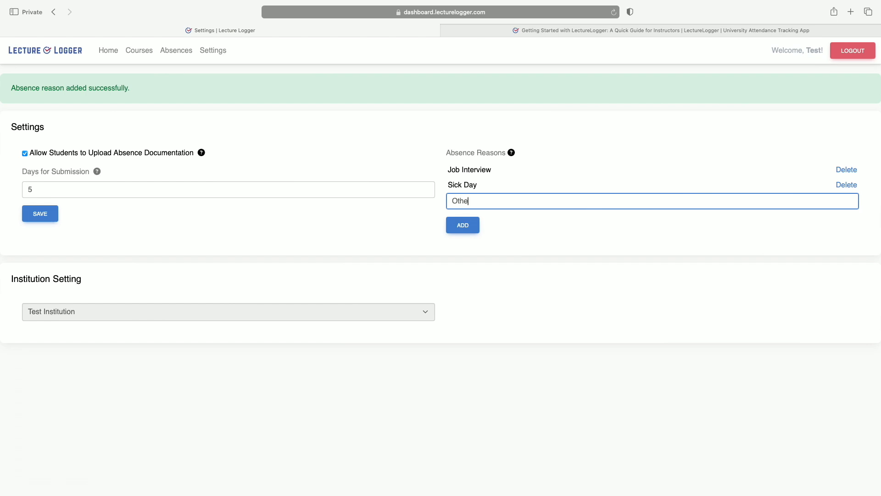
pyautogui.click(460, 225)
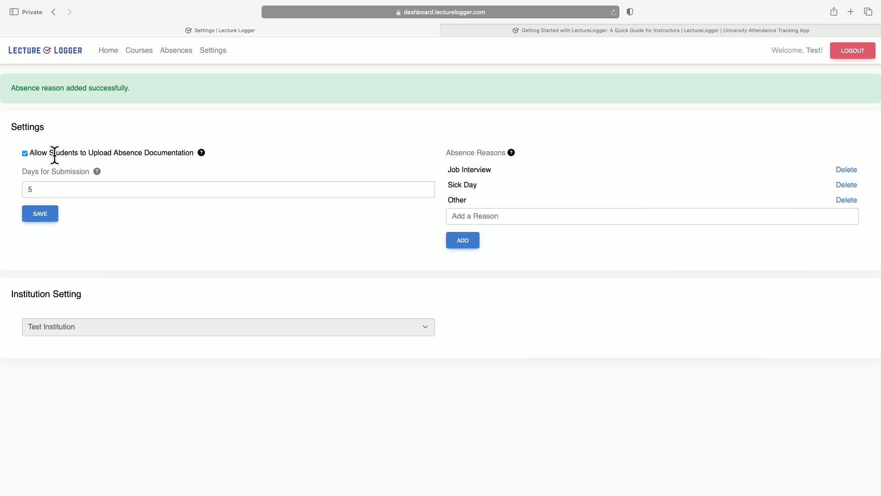
# Start creating a new course and name it "Economics 1312 - MWF 11 am".
pyautogui.click(140, 51)
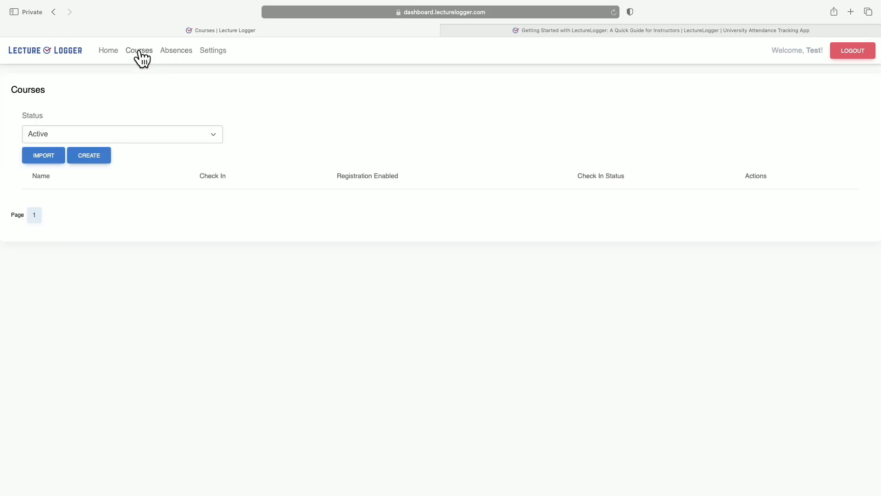
pyautogui.click(85, 160)
pyautogui.click(90, 133)
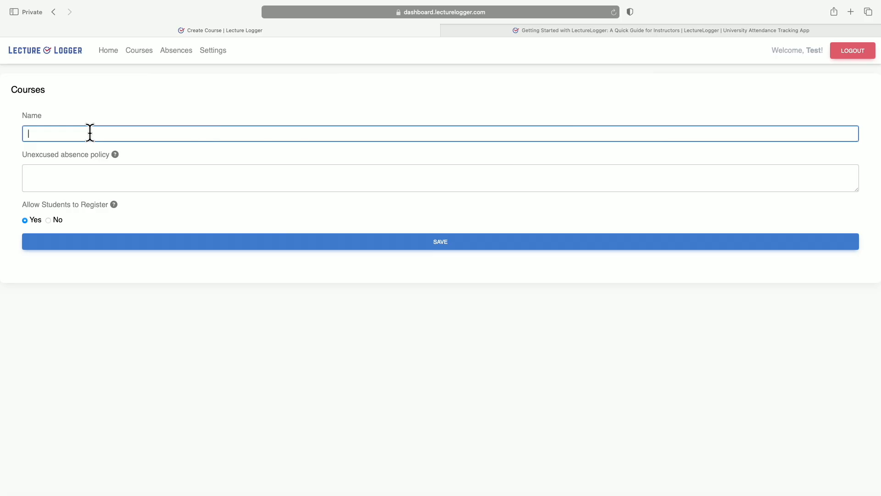
pyautogui.write('Economics 1312')
pyautogui.write('- MWF 11 am')
# Enter the unexcused absence policy "3 allowed absences without penalty. after that, 5 point deduction. See syllabus for full details." and save the course.
pyautogui.click(91, 167)
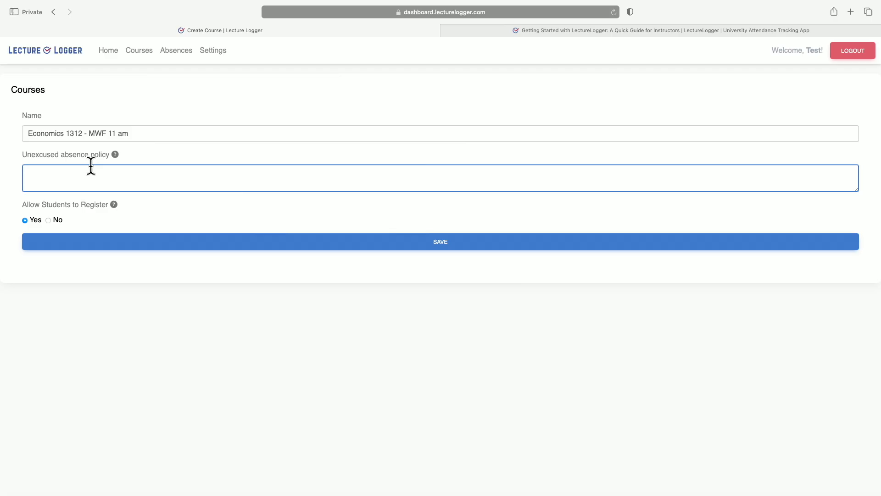
pyautogui.write('3 allowed absences without penalty. after tha')
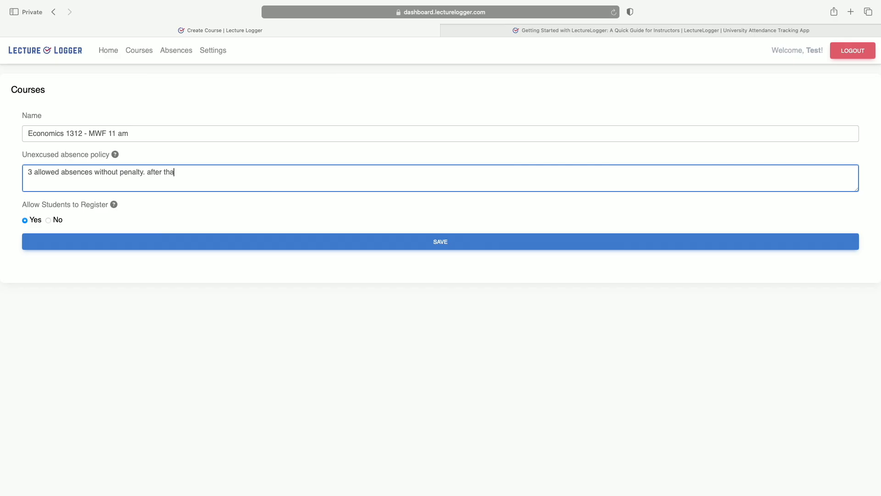
pyautogui.write('t, 5 point deduction. See sylla')
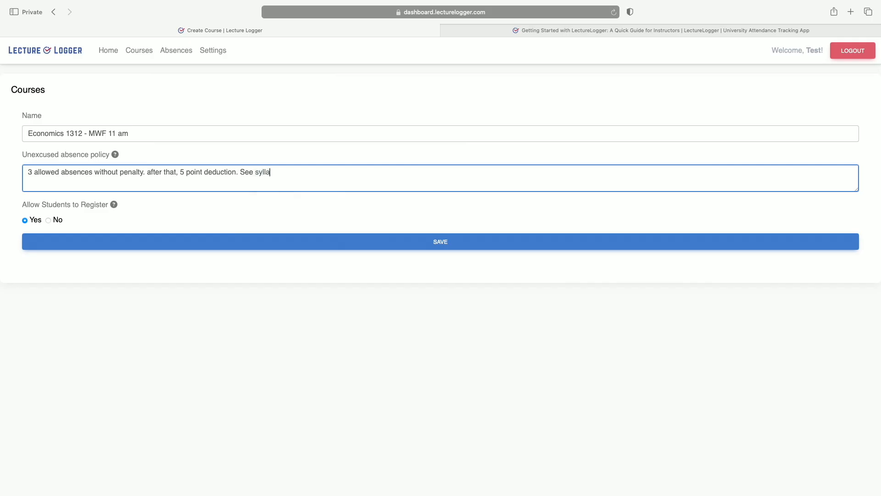
pyautogui.write('bus for full details.')
pyautogui.click(148, 234)
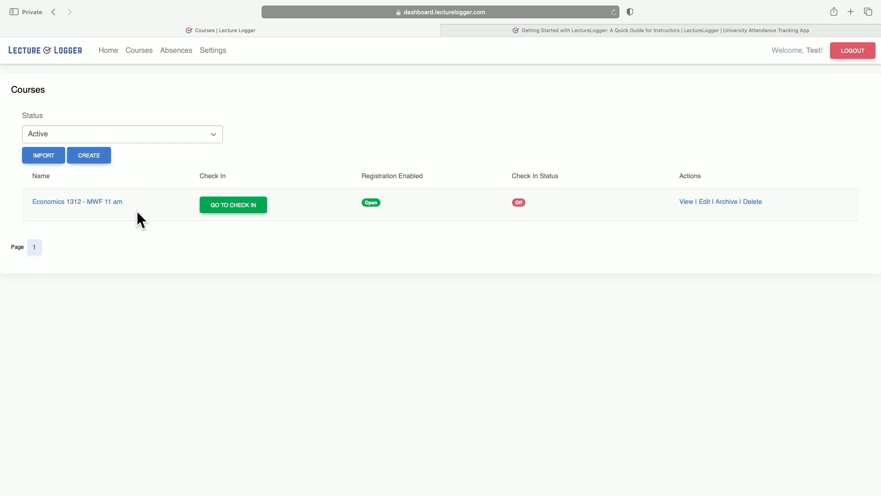
# Open check-in for the Economics 1312 course and start verification, recording students who fail verification as Tardy.
pyautogui.click(228, 210)
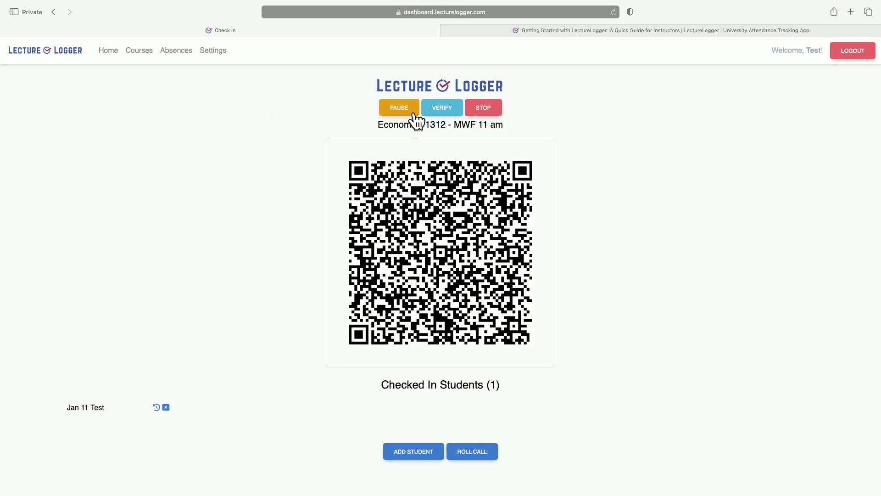
pyautogui.click(442, 109)
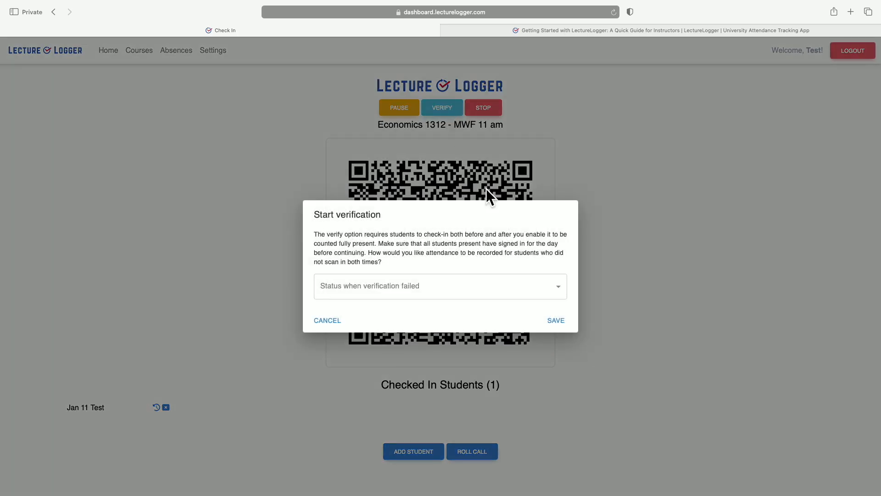
pyautogui.click(470, 287)
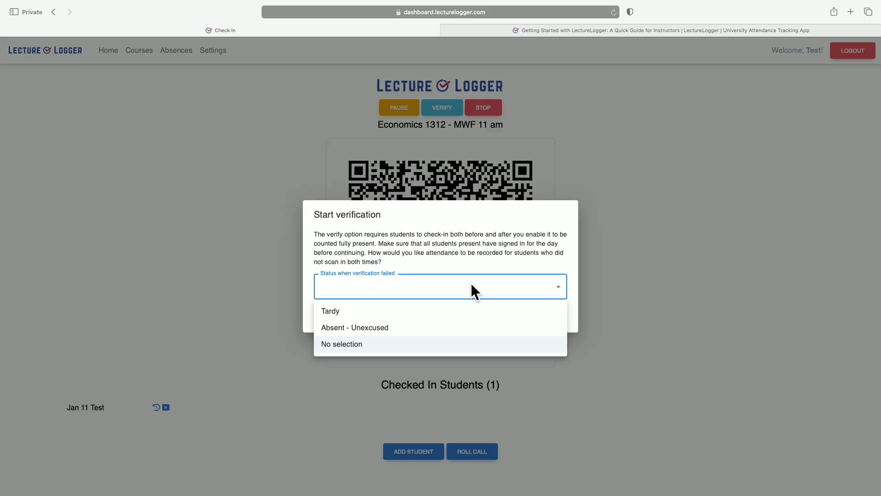
pyautogui.click(468, 312)
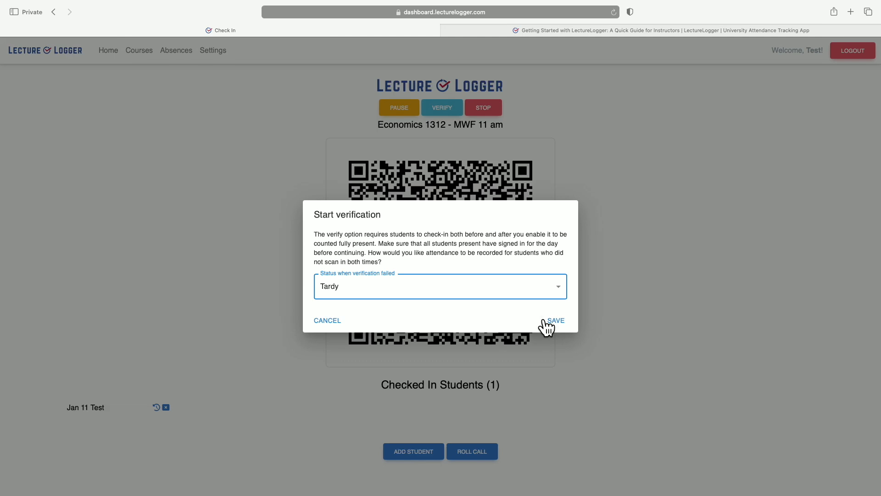
pyautogui.click(553, 321)
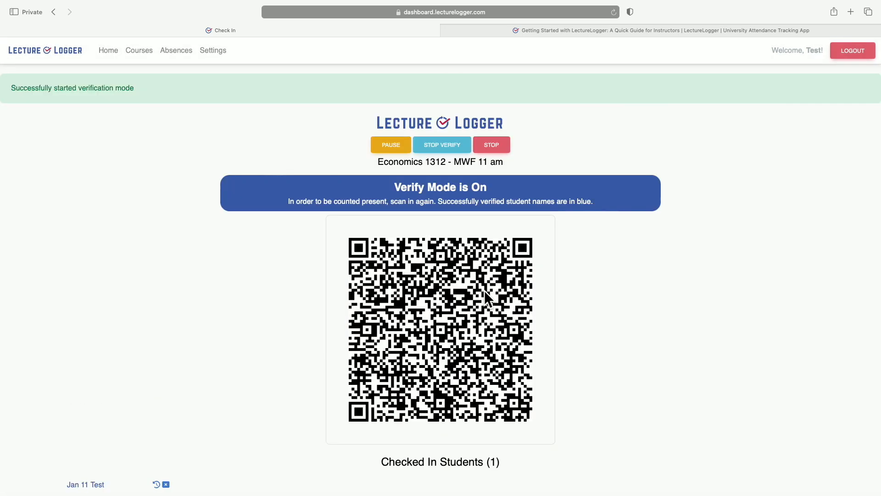
# Stop check-in for the Economics 1312 class session and confirm recording its absences.
pyautogui.scroll(-1, 483, 291)
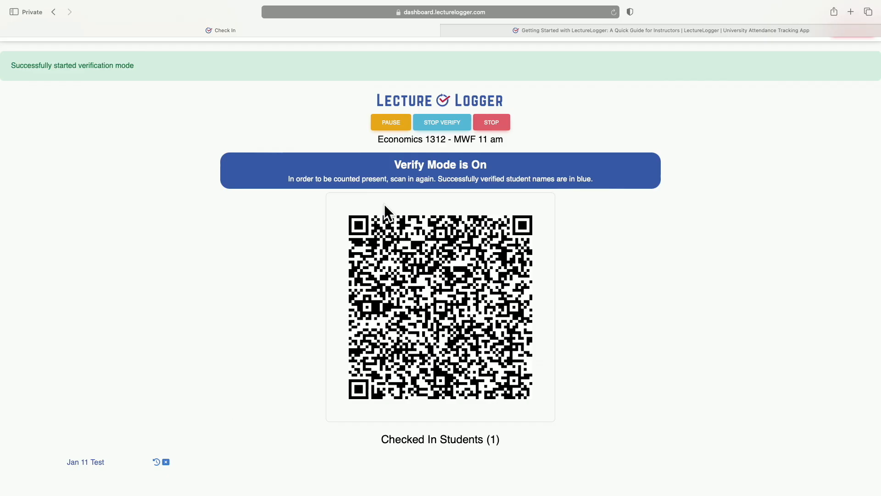
pyautogui.scroll(-1, 407, 269)
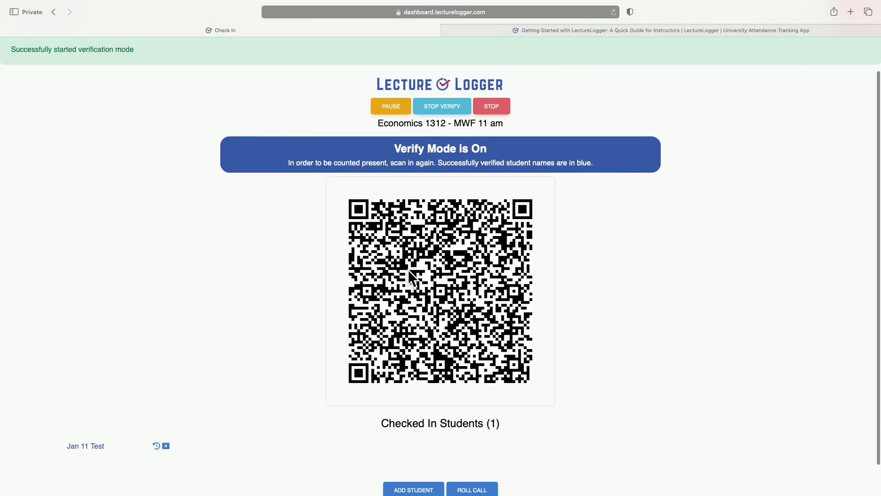
pyautogui.click(500, 112)
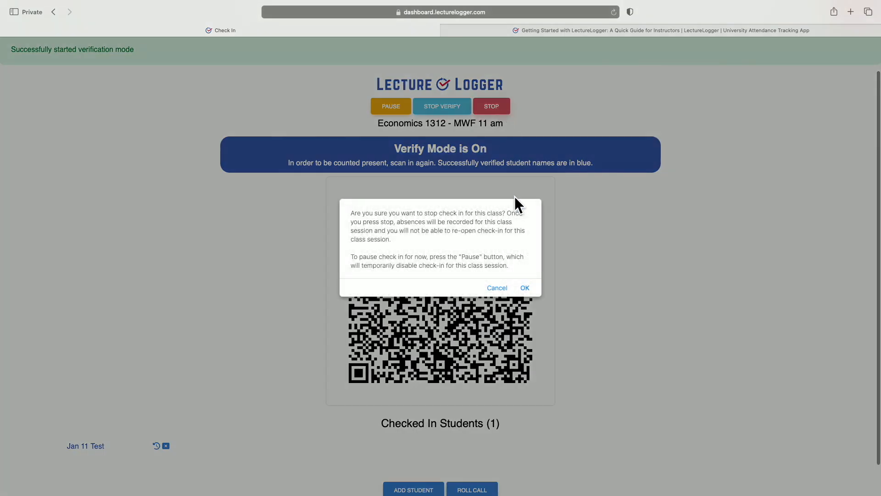
pyautogui.click(523, 282)
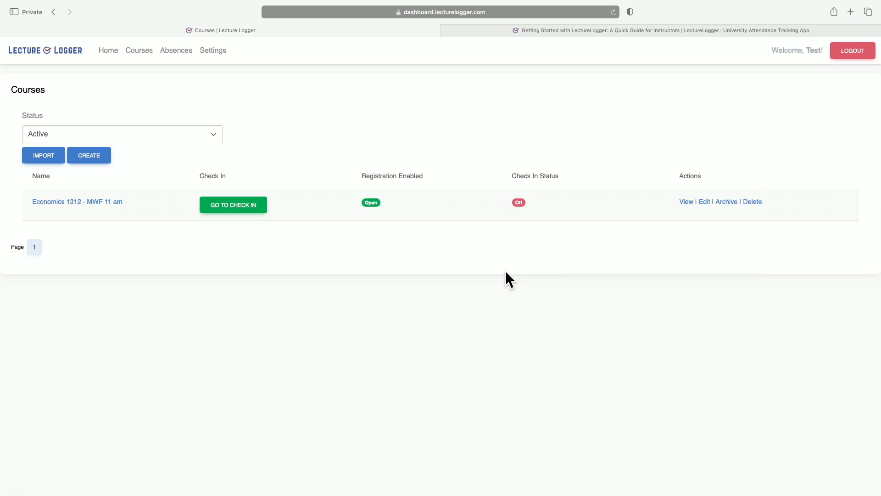
# View the pending absences list and the absence documentation settings.
pyautogui.click(173, 55)
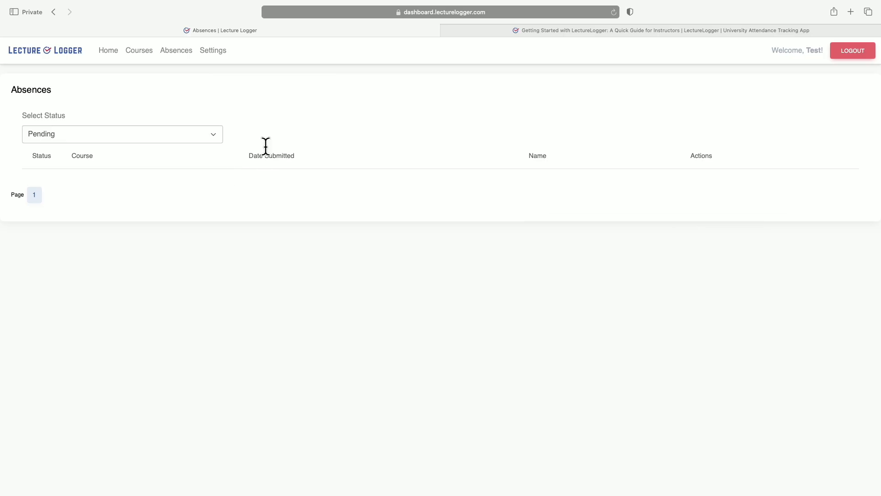
pyautogui.click(215, 51)
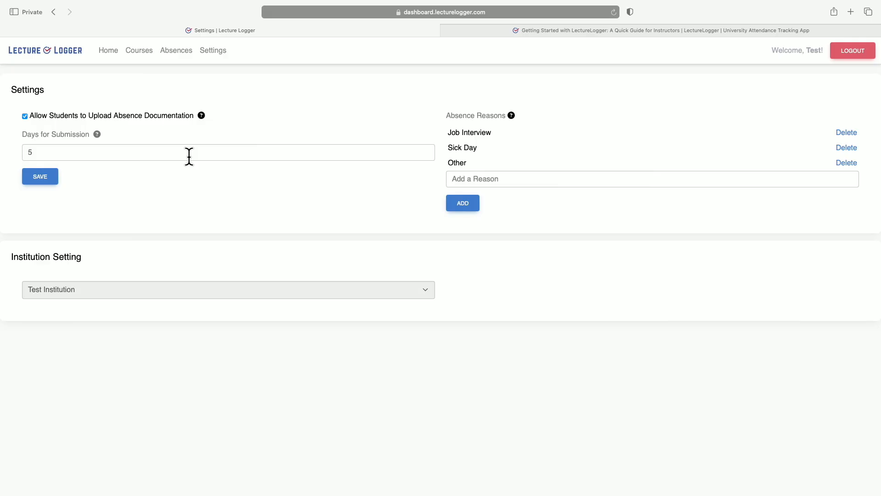
# View the Economics 1312 course's student list, check the listed student's check-in record, and return to the list.
pyautogui.click(143, 60)
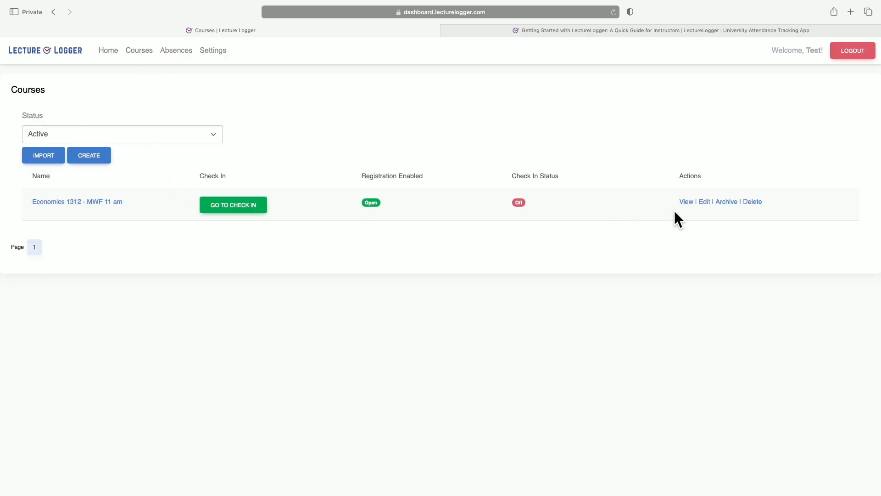
pyautogui.click(685, 202)
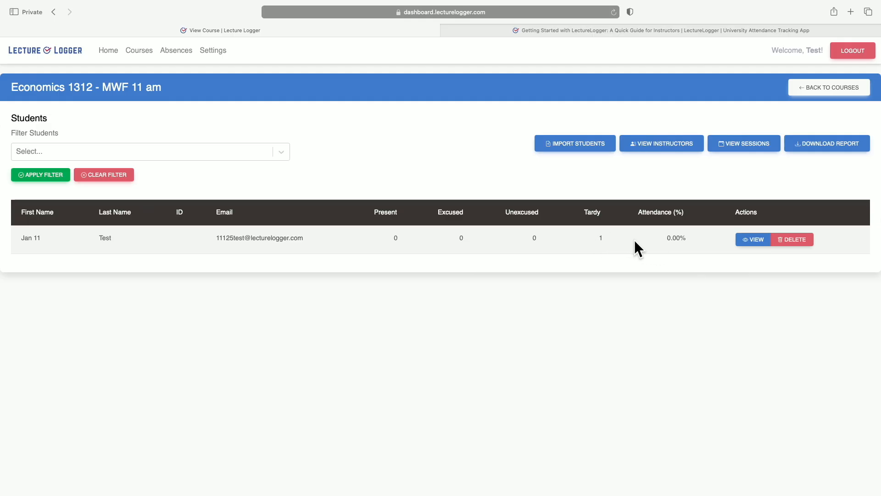
pyautogui.click(749, 240)
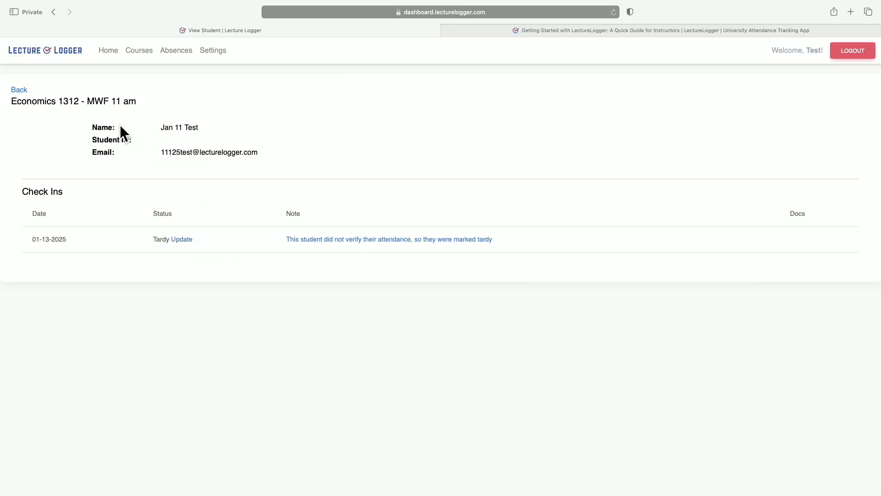
pyautogui.click(20, 90)
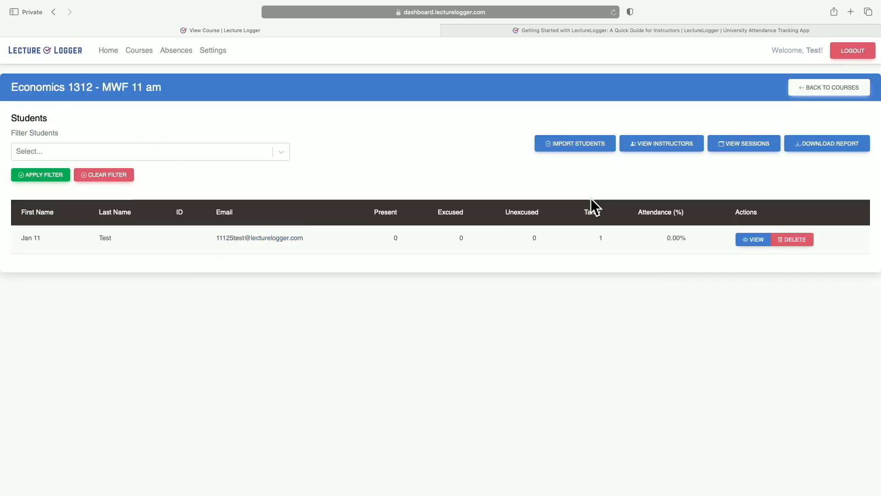